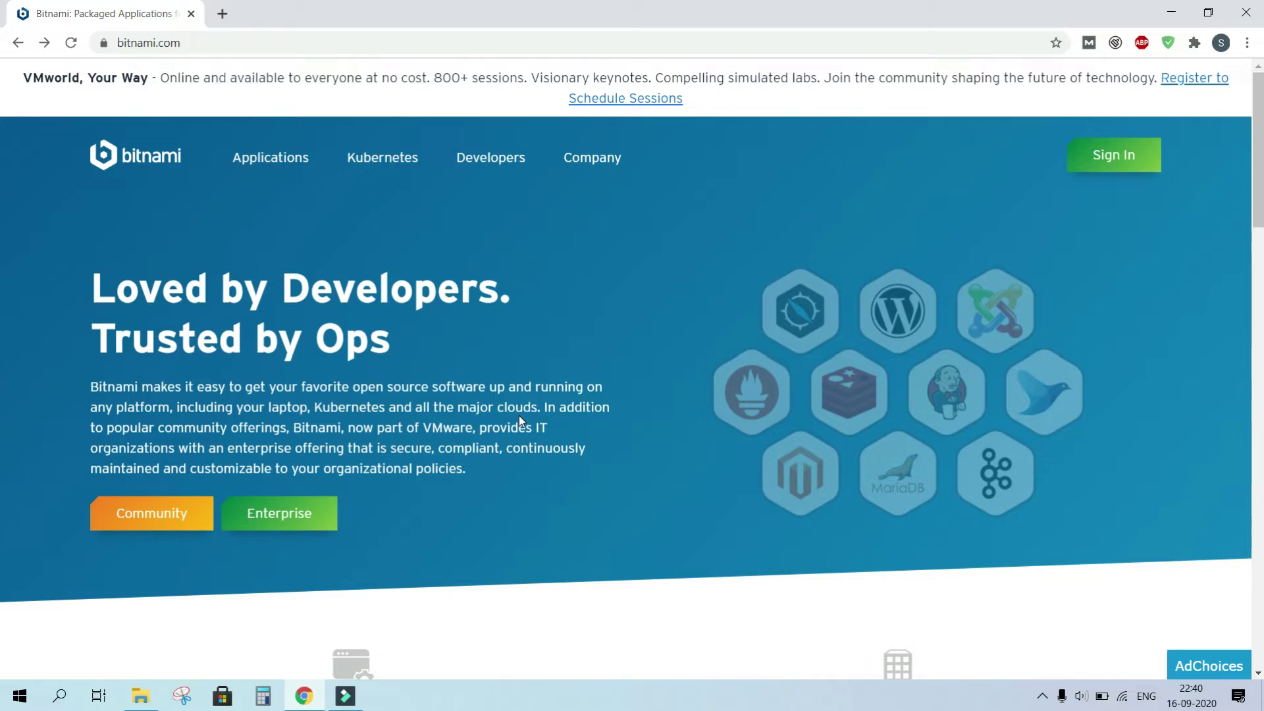
Download the Windows 64-bit installer of the Bitnami WordPress stack without signing in to an account.
{"action": "mouse_move", "coordinate": [345, 695]}
{"action": "left_click", "coordinate": [900, 320]}
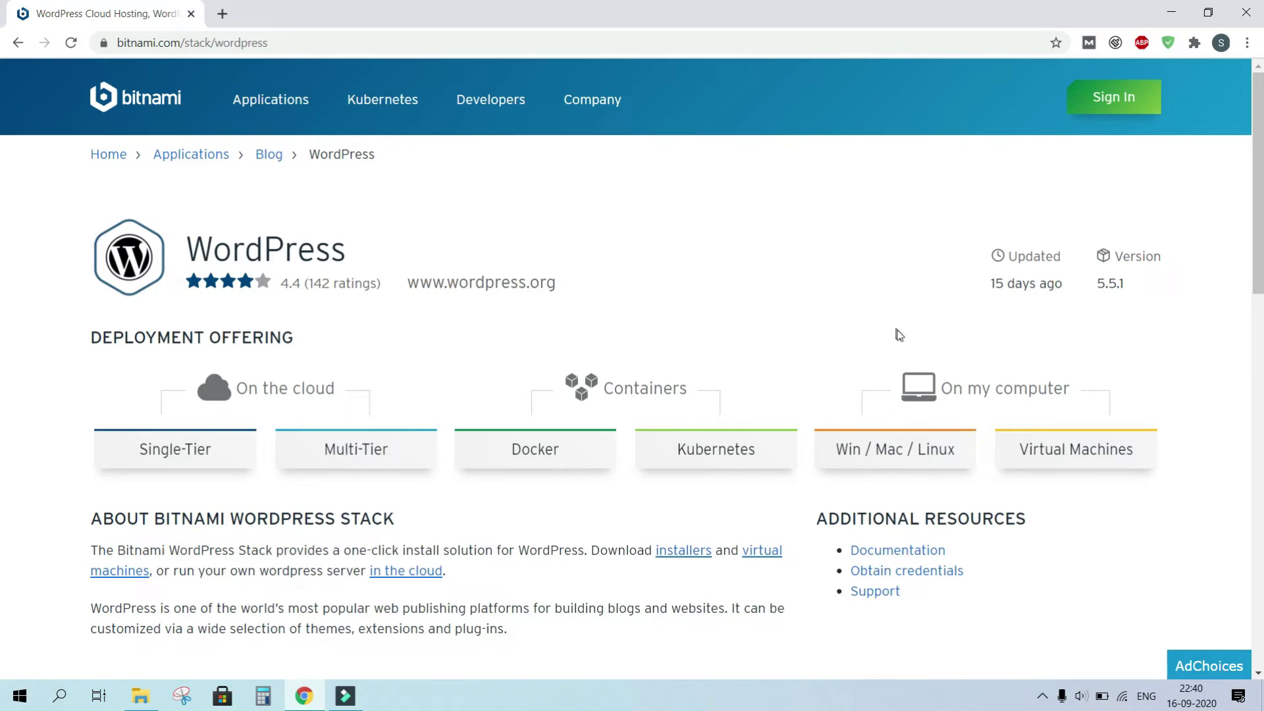
{"action": "left_click", "coordinate": [892, 459]}
{"action": "scroll", "coordinate": [893, 458], "scroll_direction": "down", "scroll_amount": 6}
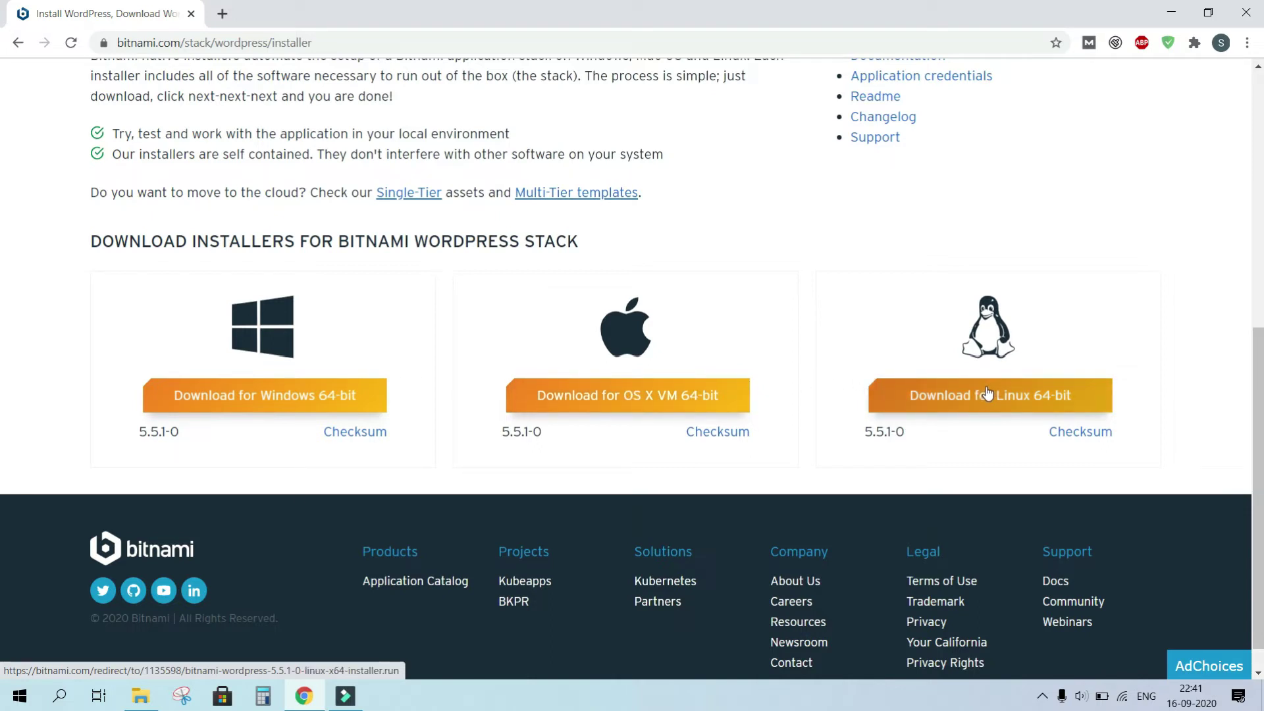
{"action": "left_click", "coordinate": [252, 402]}
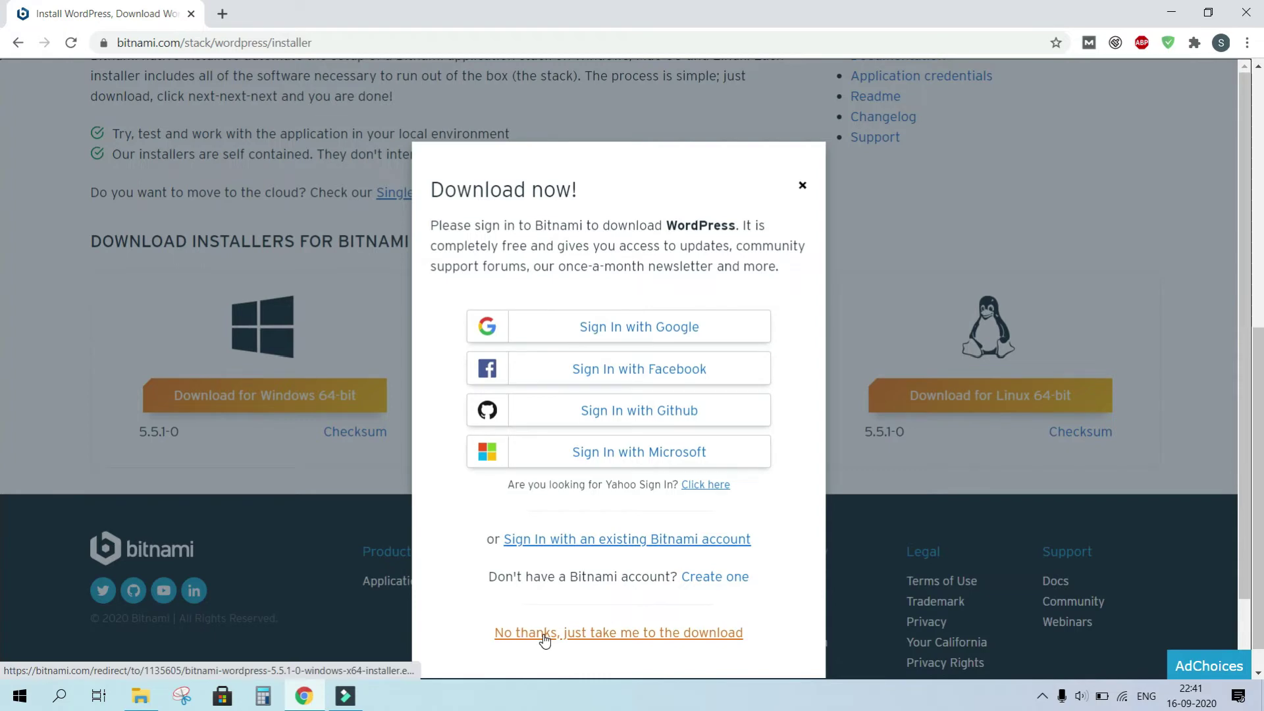
{"action": "left_click", "coordinate": [692, 634]}
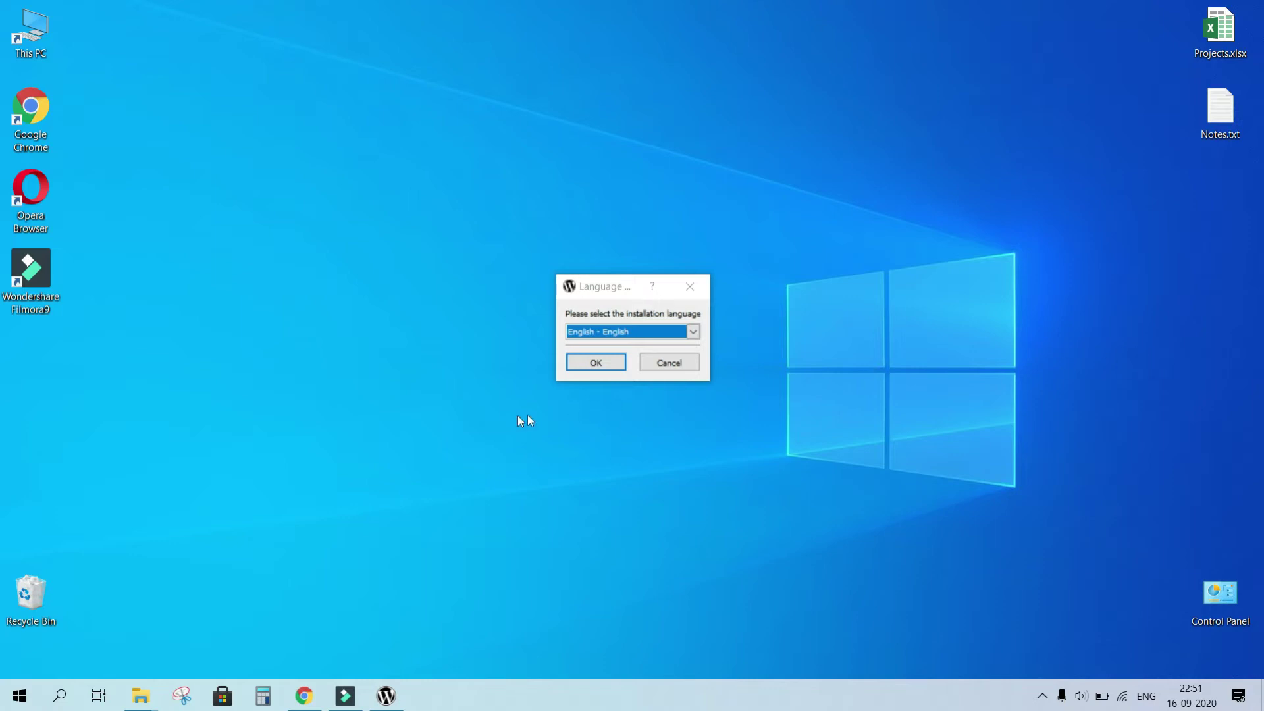
Start the setup in English, continuing despite the antivirus, with WordPress and PhpMyAdmin installed into C:\Bitnami\wordpress-5.5.1-0.
{"action": "left_click", "coordinate": [596, 362]}
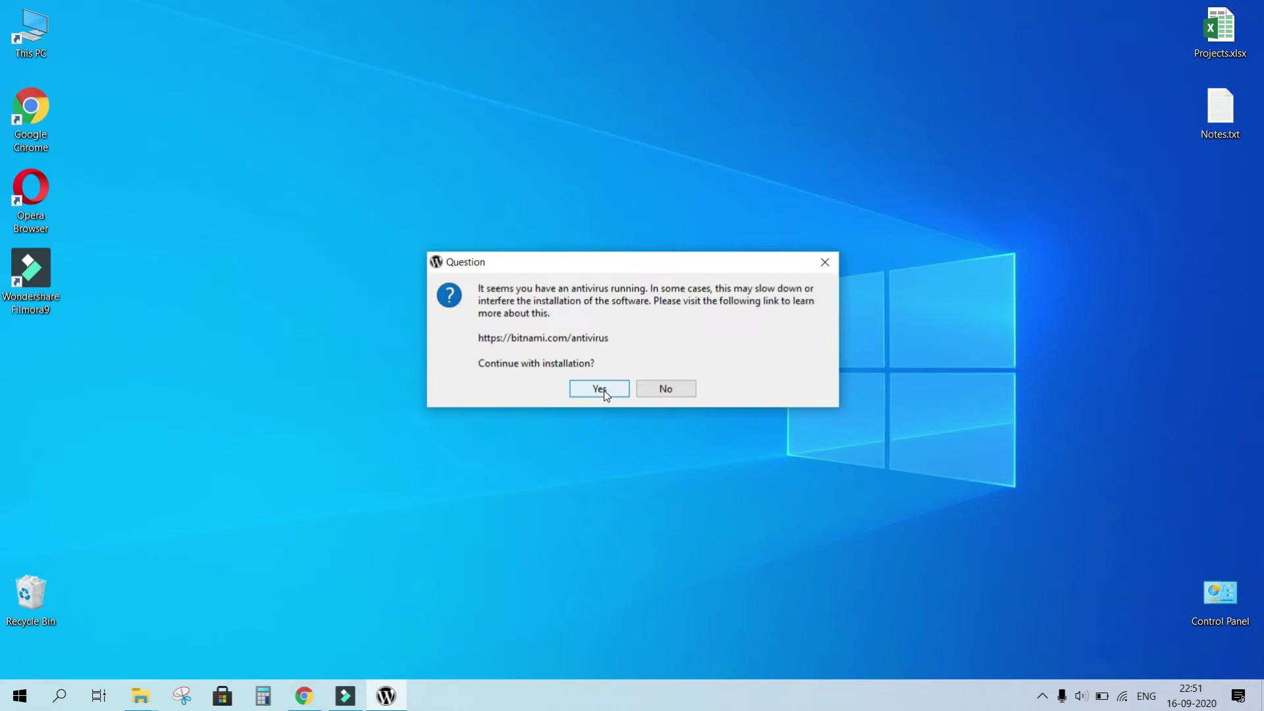
{"action": "left_click", "coordinate": [599, 389]}
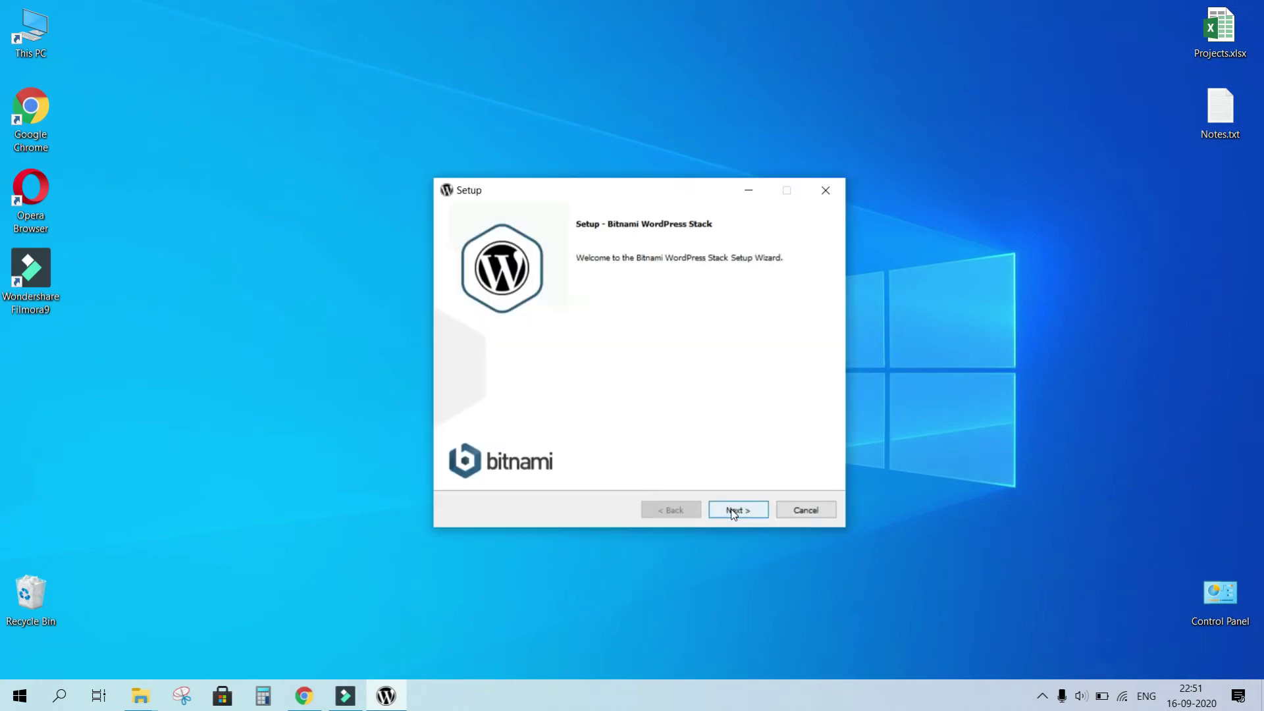
{"action": "left_click", "coordinate": [733, 514]}
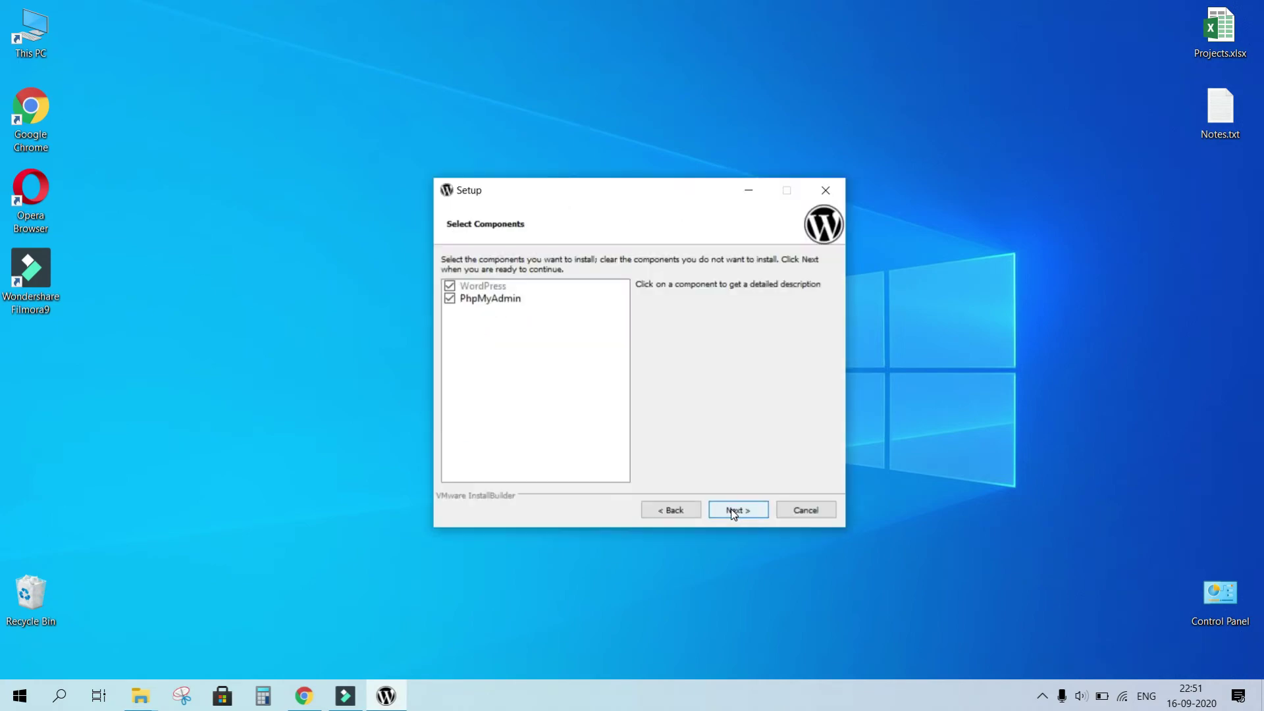
{"action": "left_click", "coordinate": [740, 514]}
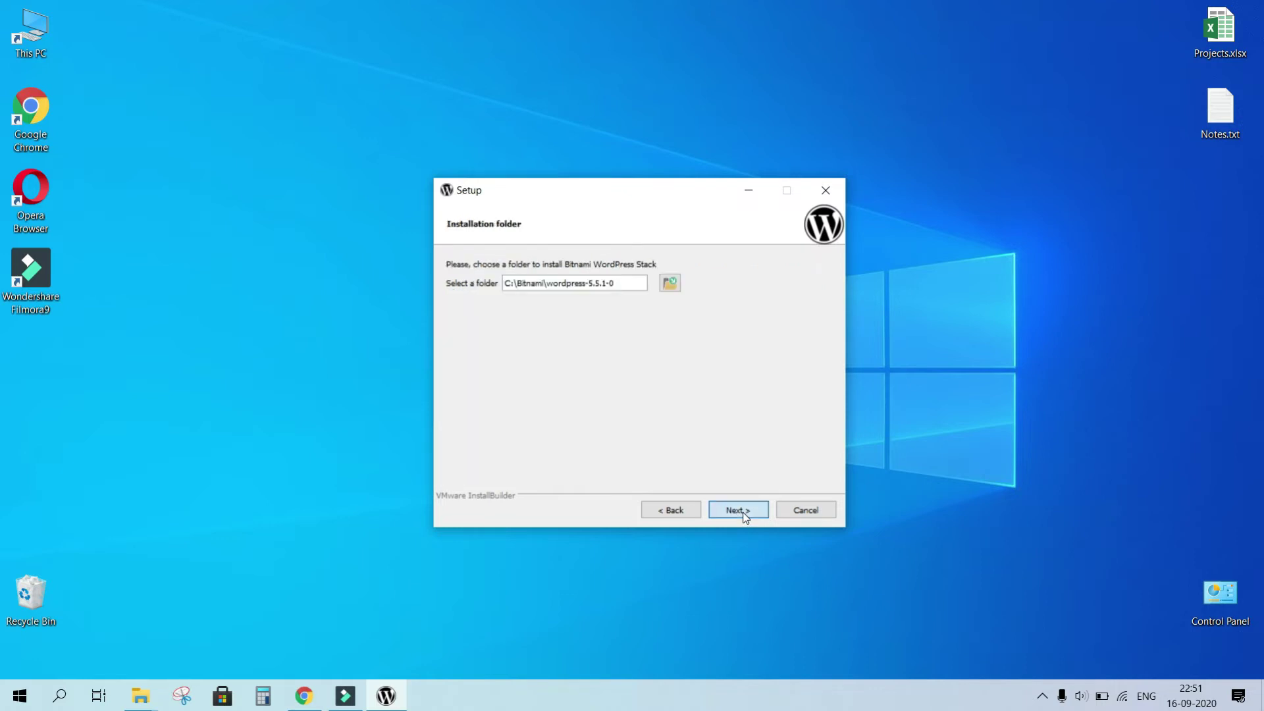
{"action": "left_click", "coordinate": [746, 518]}
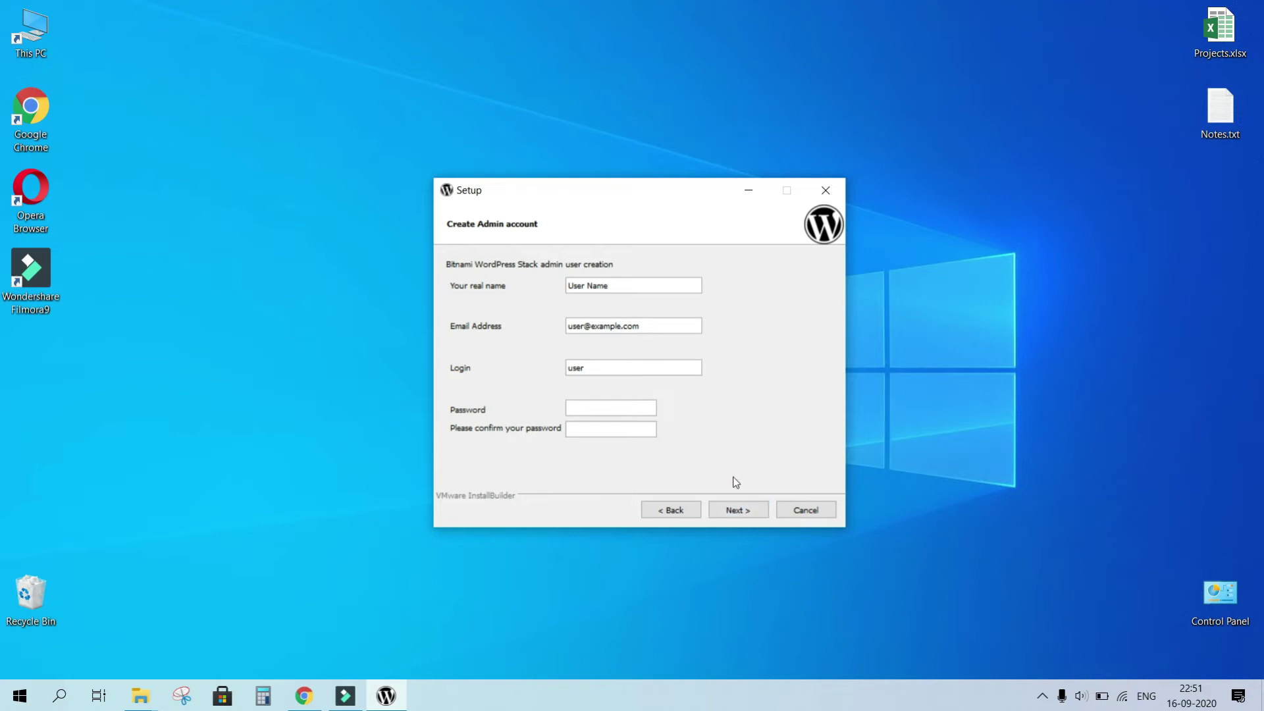
Fill in the admin account's real name, email address, login, password and password confirmation, and submit them.
{"action": "triple_click", "coordinate": [640, 287]}
{"action": "type", "text": "Digital Dum Dum"}
{"action": "triple_click", "coordinate": [615, 322]}
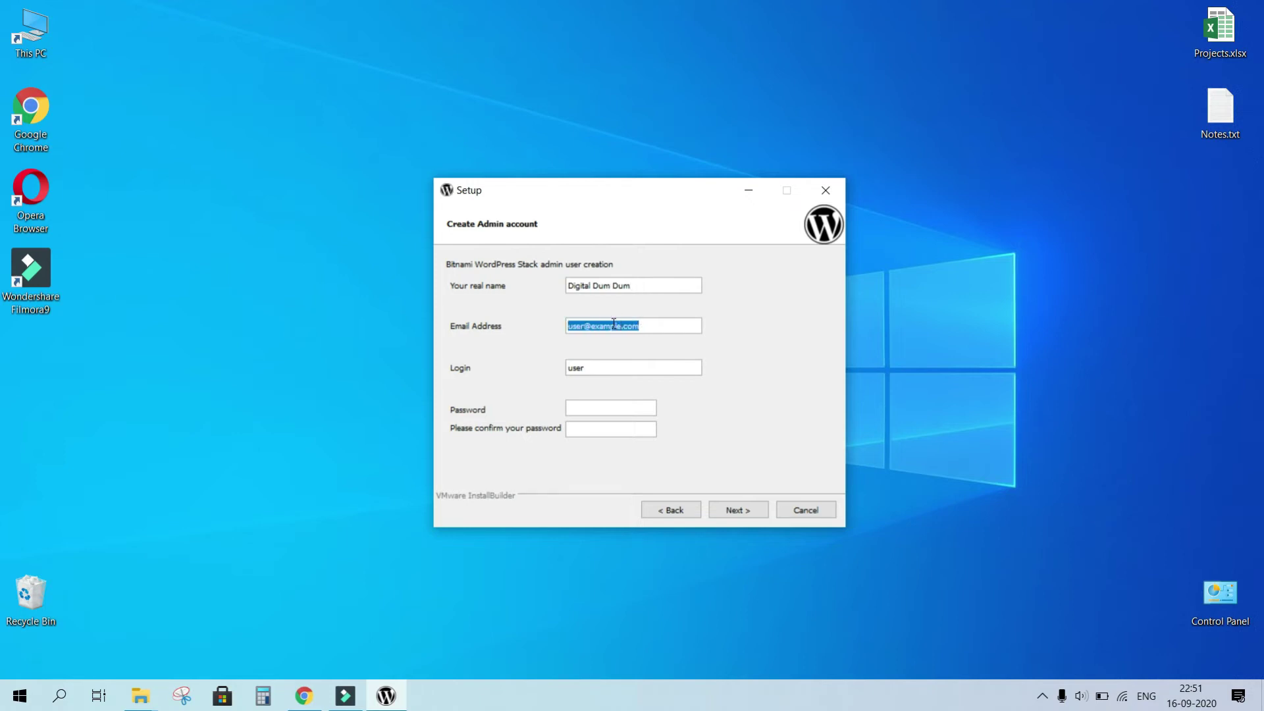
{"action": "key", "text": "ctrl+v"}
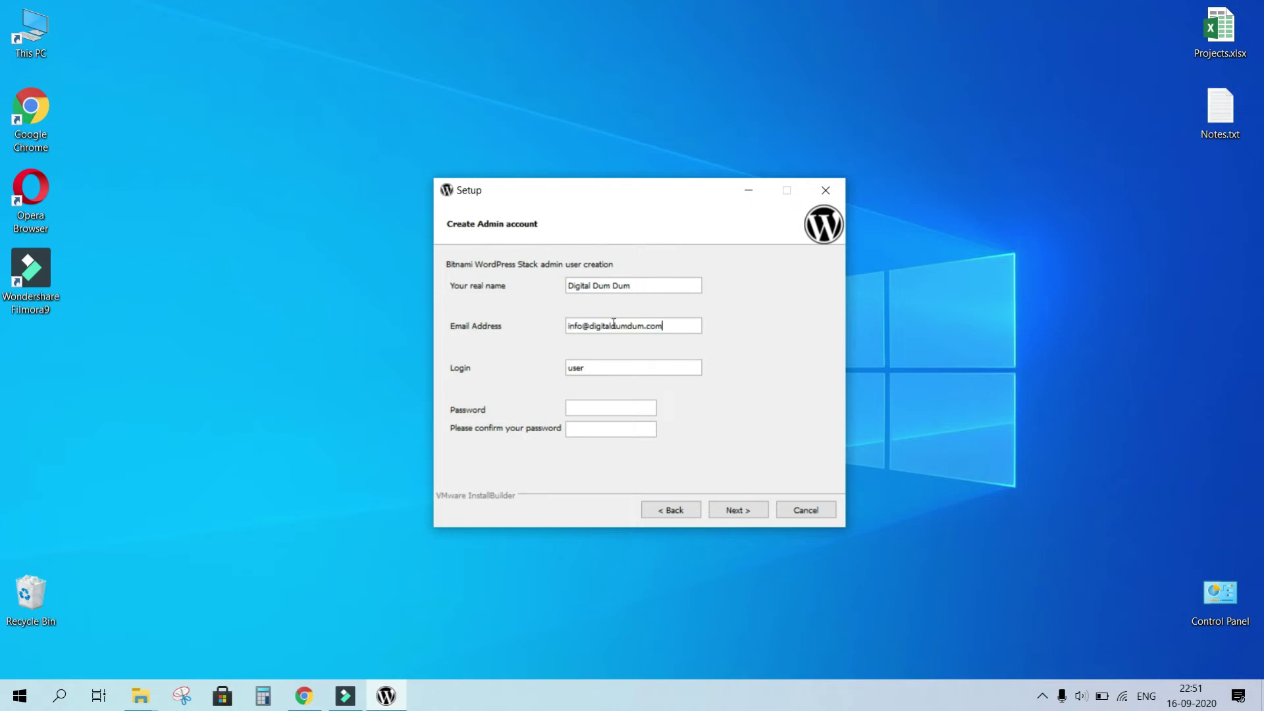
{"action": "triple_click", "coordinate": [593, 369]}
{"action": "key", "text": "ctrl+v"}
{"action": "key", "text": "ctrl+v"}
{"action": "left_click", "coordinate": [618, 428]}
{"action": "key", "text": "ctrl+v"}
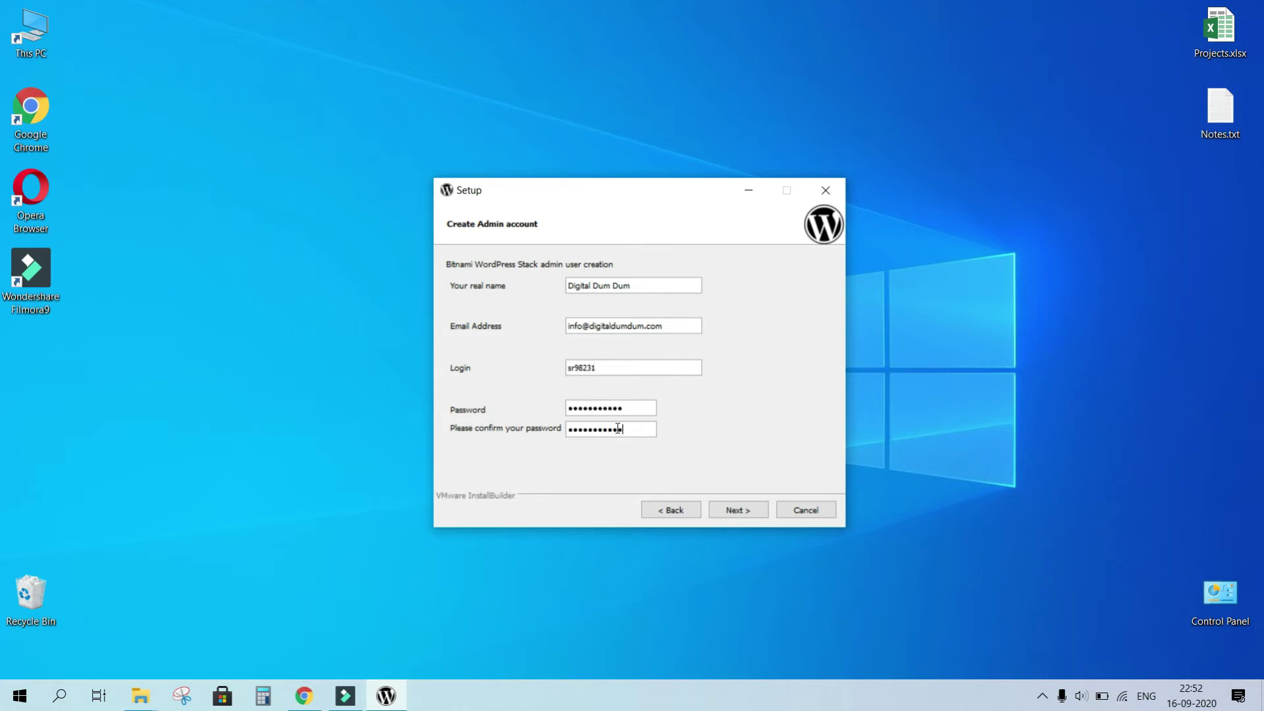
{"action": "left_click", "coordinate": [746, 513]}
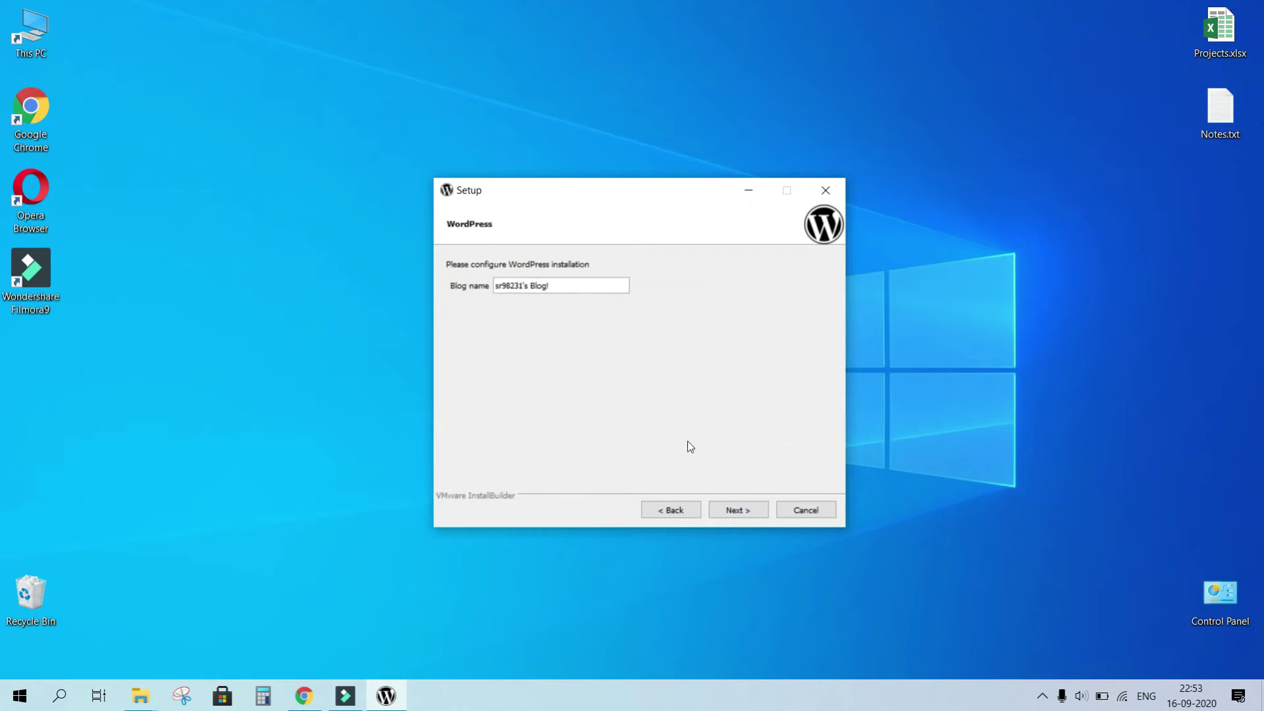
Install the stack with the default blog name, mail support off and the cloud option kept, finishing with Launch Bitnami WordPress Stack enabled.
{"action": "left_click", "coordinate": [741, 509]}
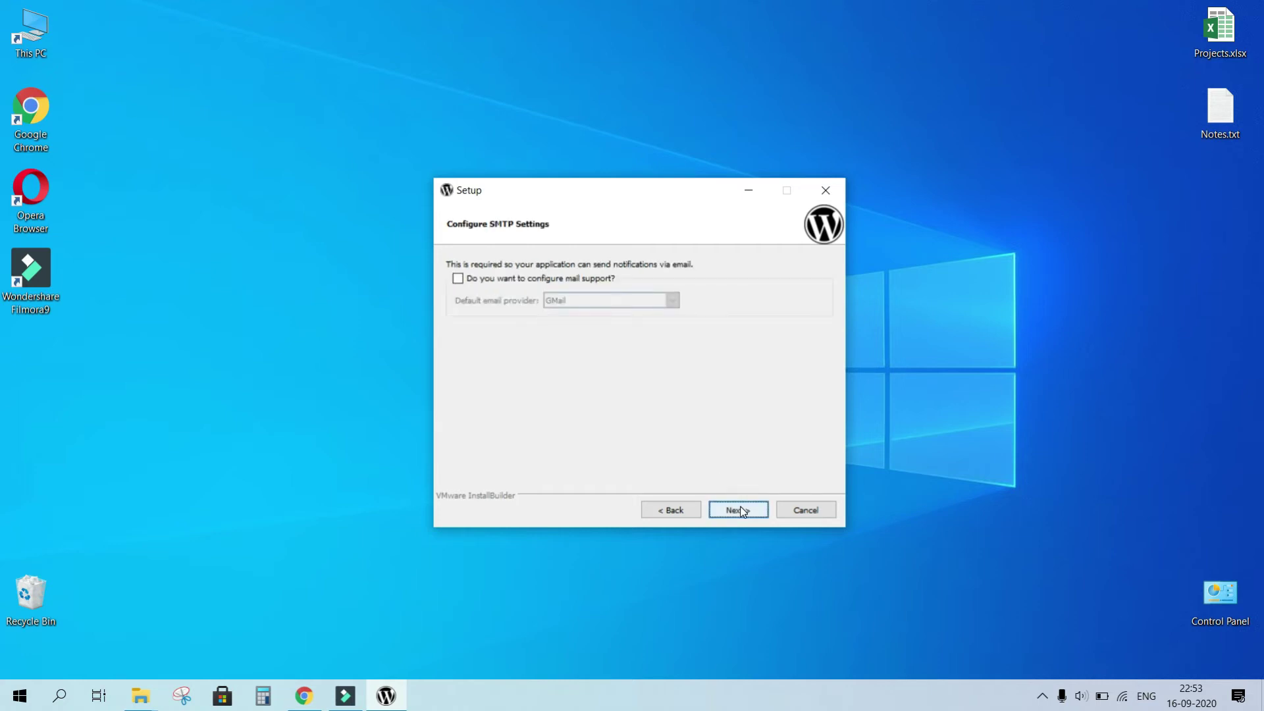
{"action": "left_click", "coordinate": [739, 510]}
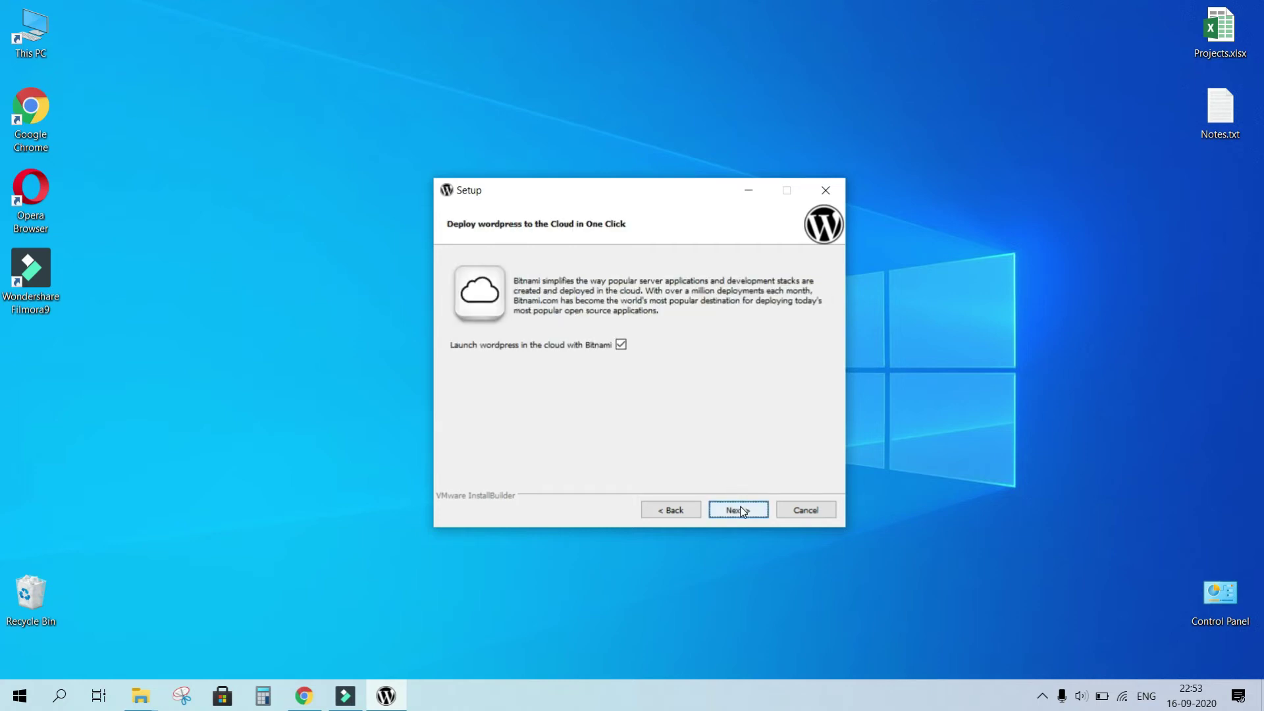
{"action": "left_click", "coordinate": [741, 511]}
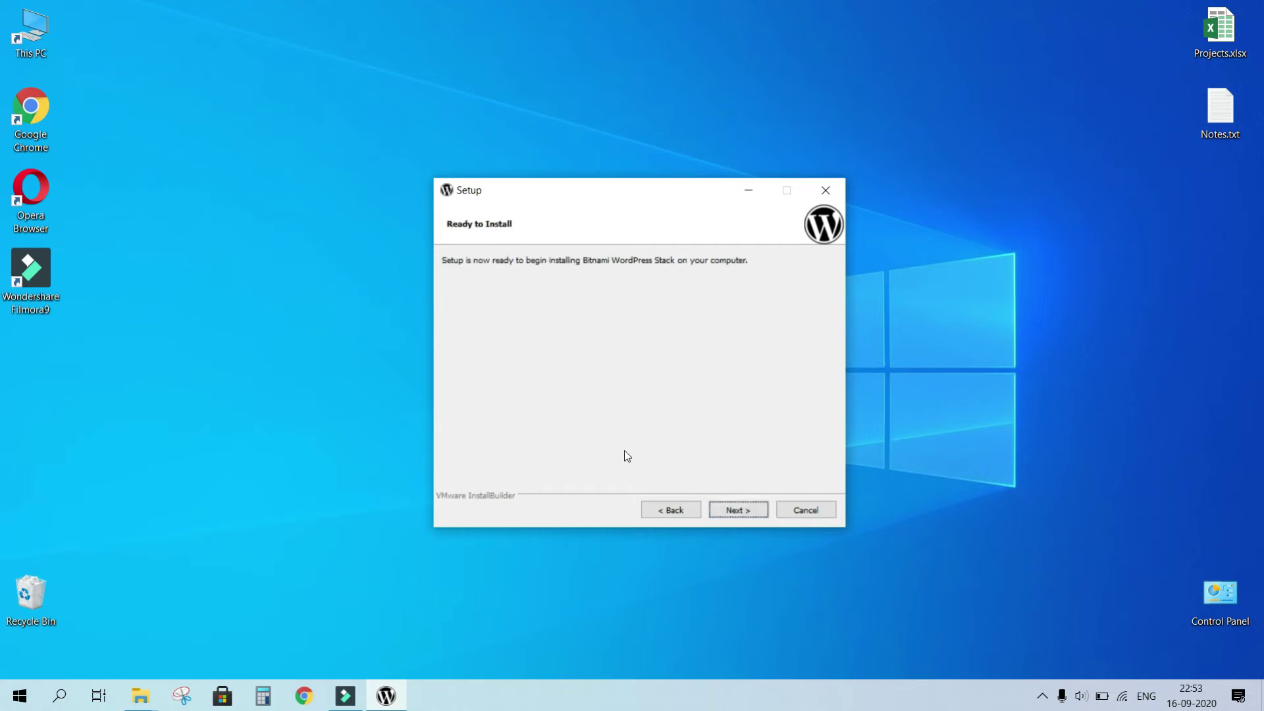
{"action": "left_click", "coordinate": [745, 518]}
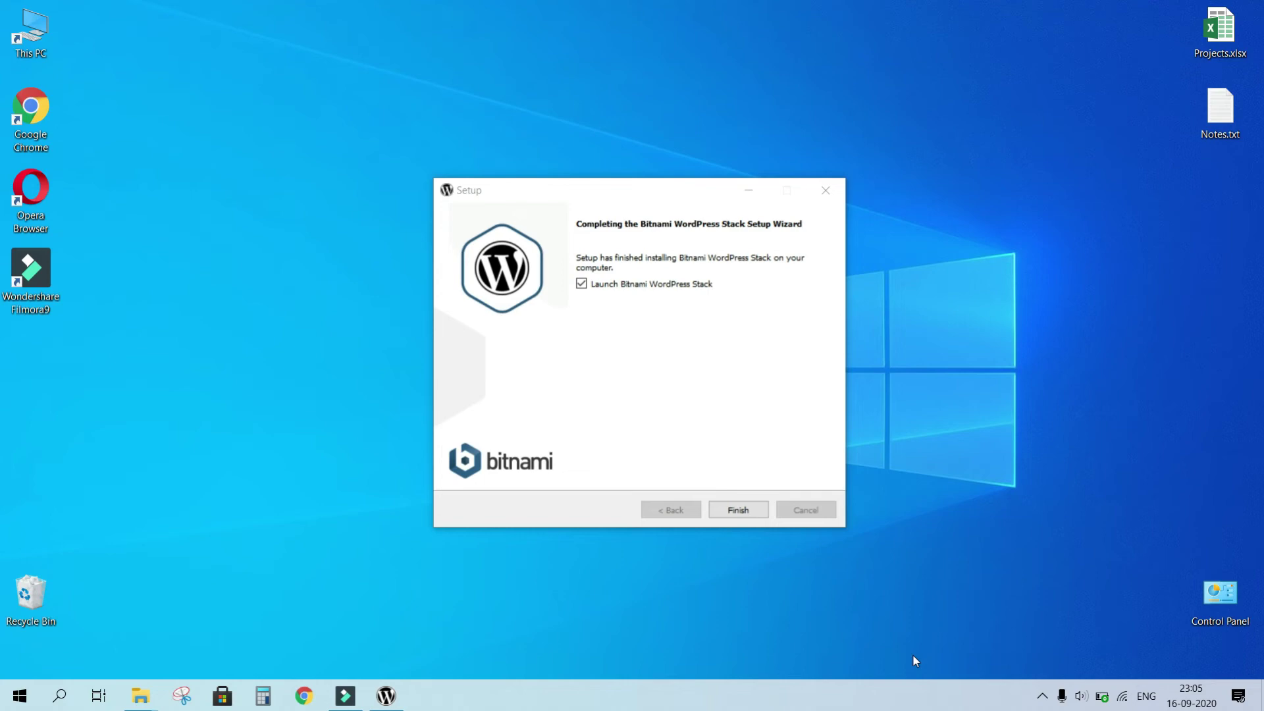
{"action": "left_click", "coordinate": [723, 511]}
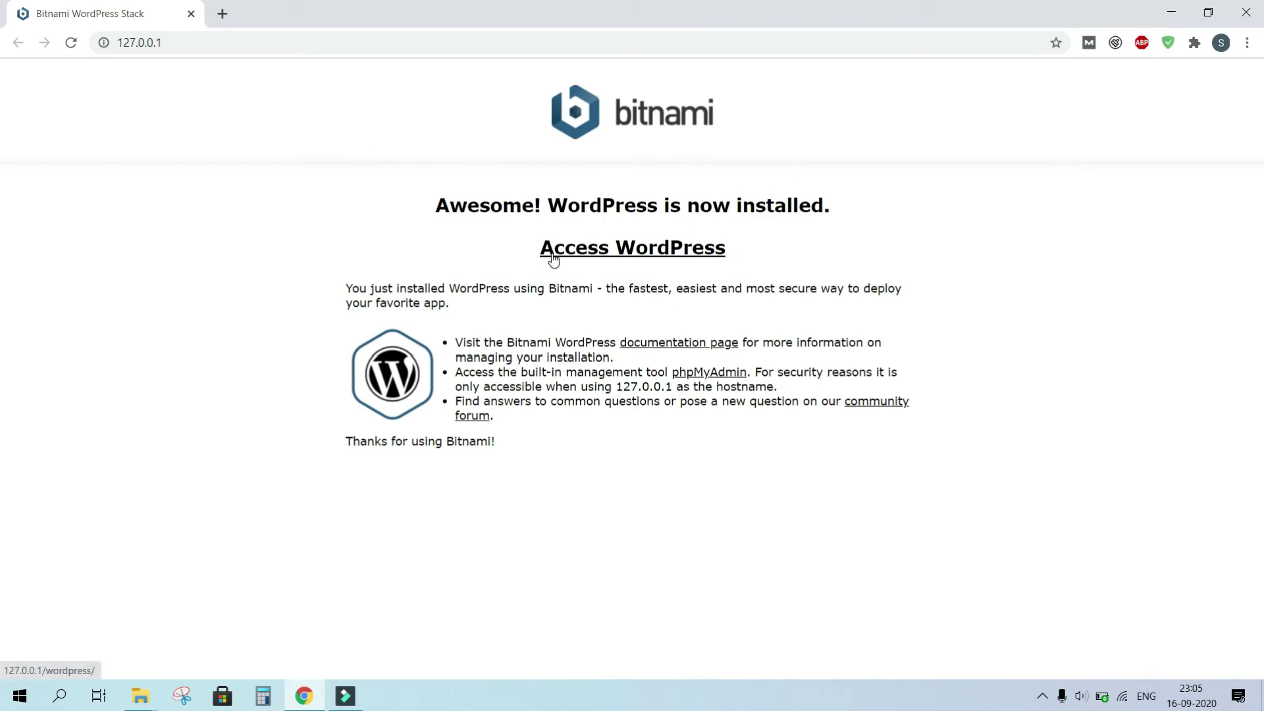
Access the newly installed WordPress site and go to its admin area at 127.0.0.1/wordpress/wp-admin.
{"action": "left_click", "coordinate": [676, 255]}
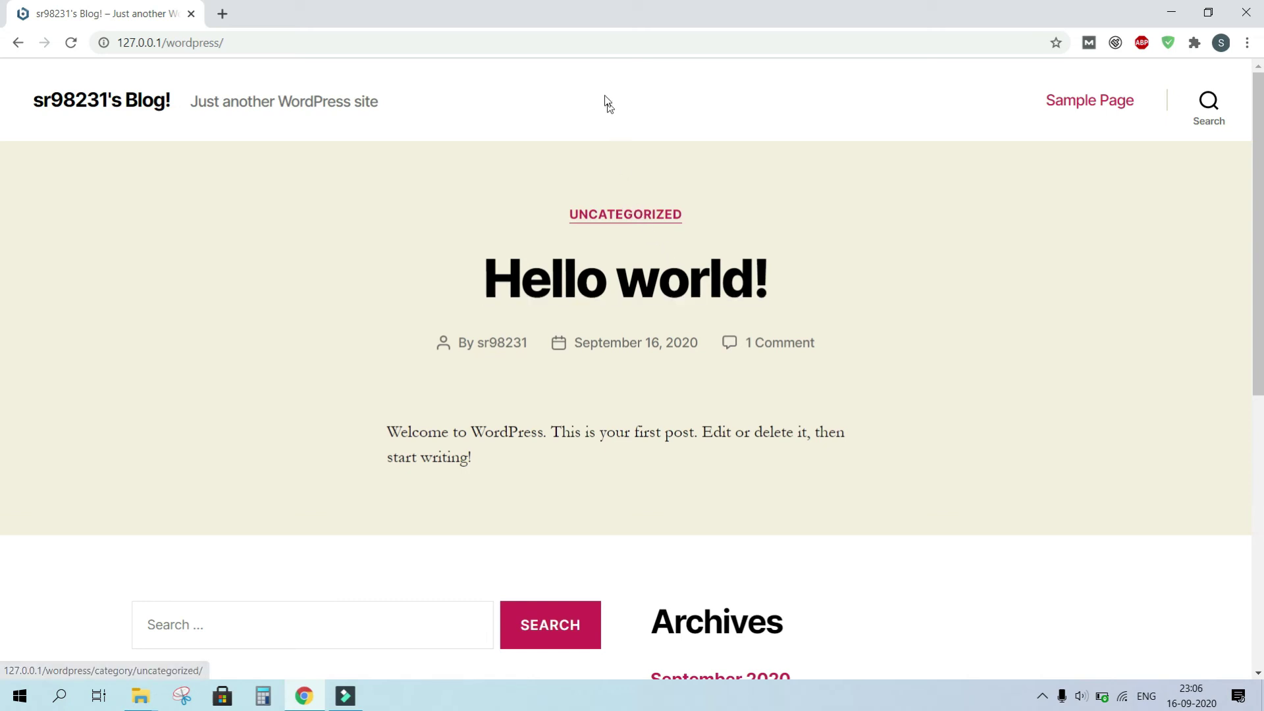
{"action": "left_click", "coordinate": [602, 42]}
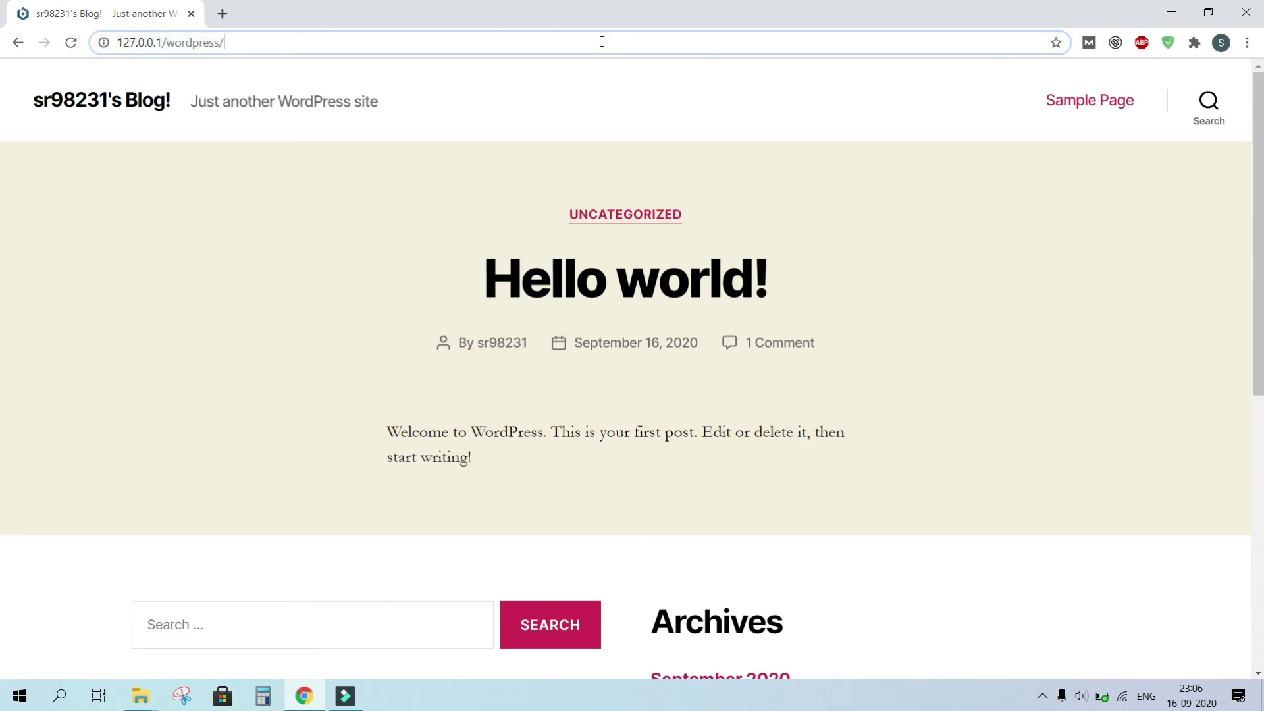
{"action": "left_click", "coordinate": [602, 41]}
{"action": "type", "text": "wp-ad"}
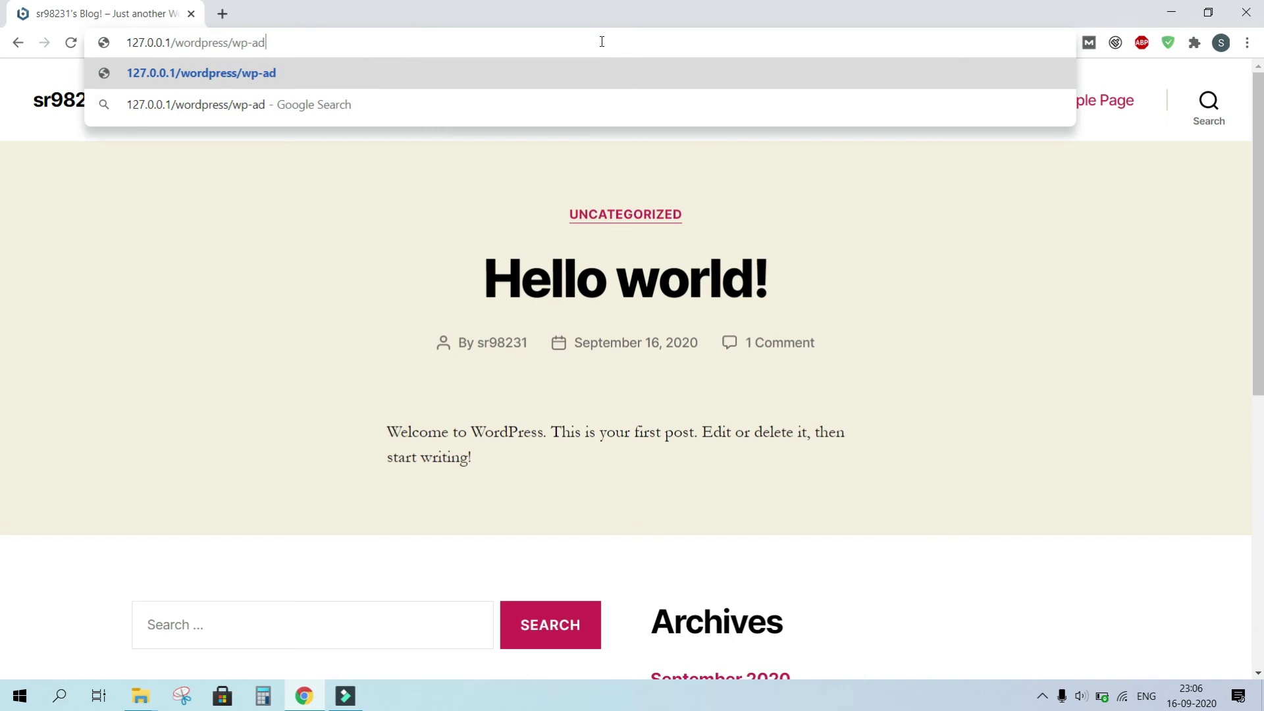
{"action": "type", "text": "min"}
{"action": "key", "text": "Return"}
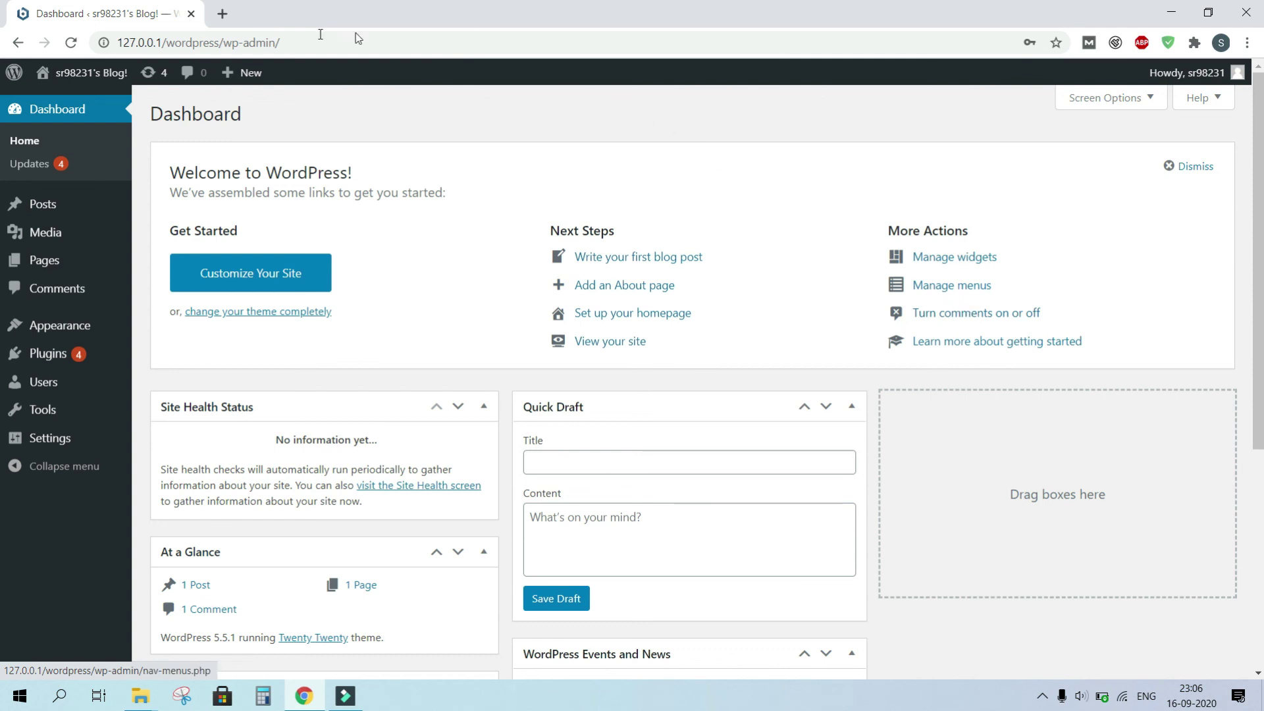
Open the live blog from the dashboard in a new tab and compare the dashboard with the site.
{"action": "right_click", "coordinate": [85, 74]}
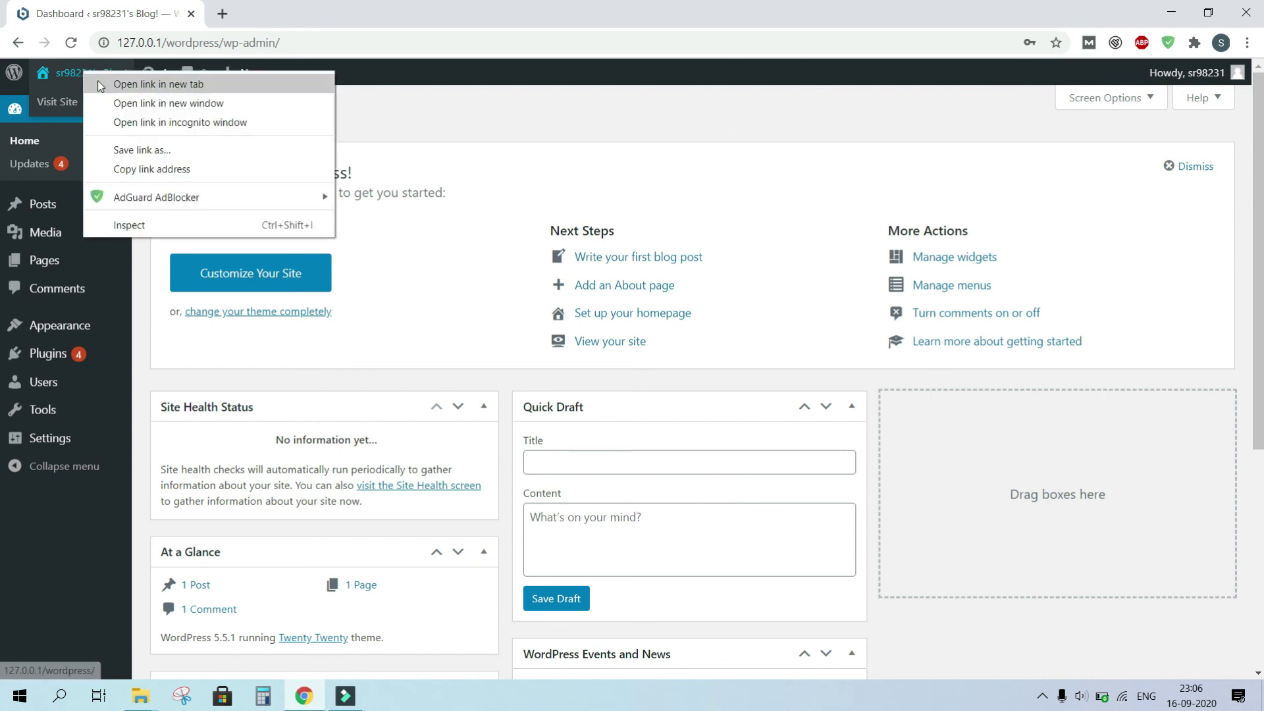
{"action": "left_click", "coordinate": [134, 85]}
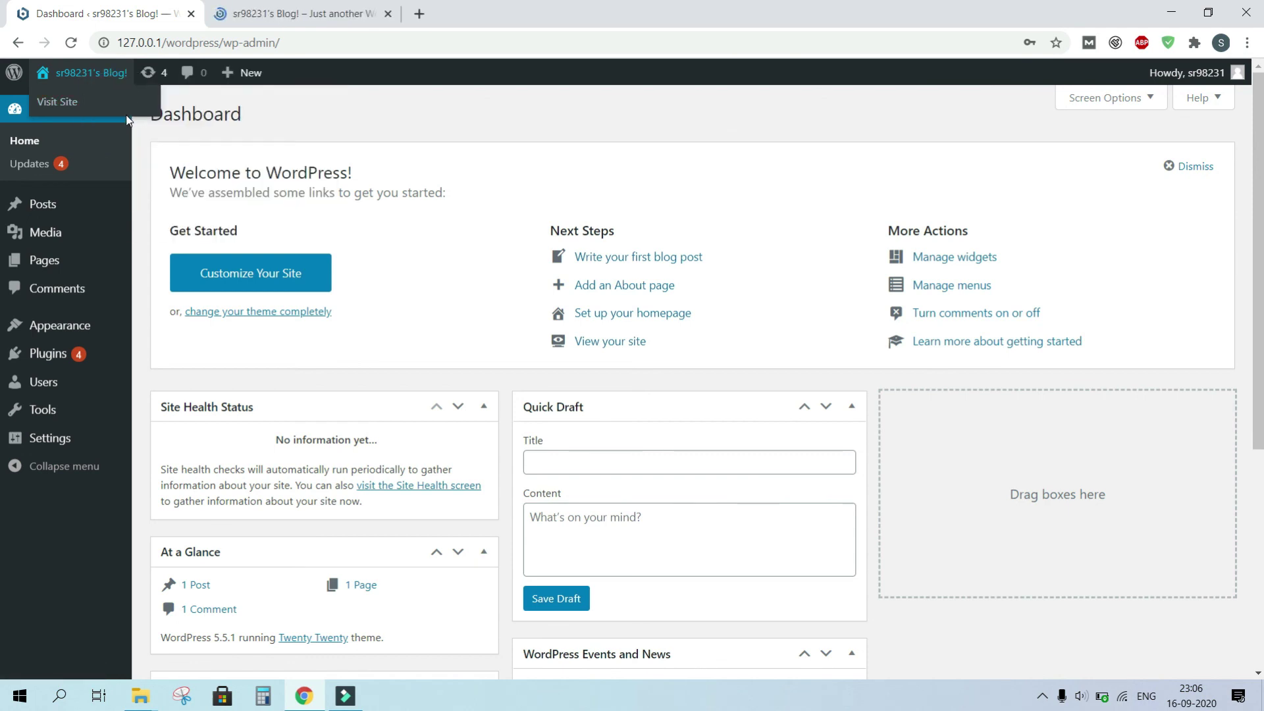
{"action": "left_click", "coordinate": [266, 18]}
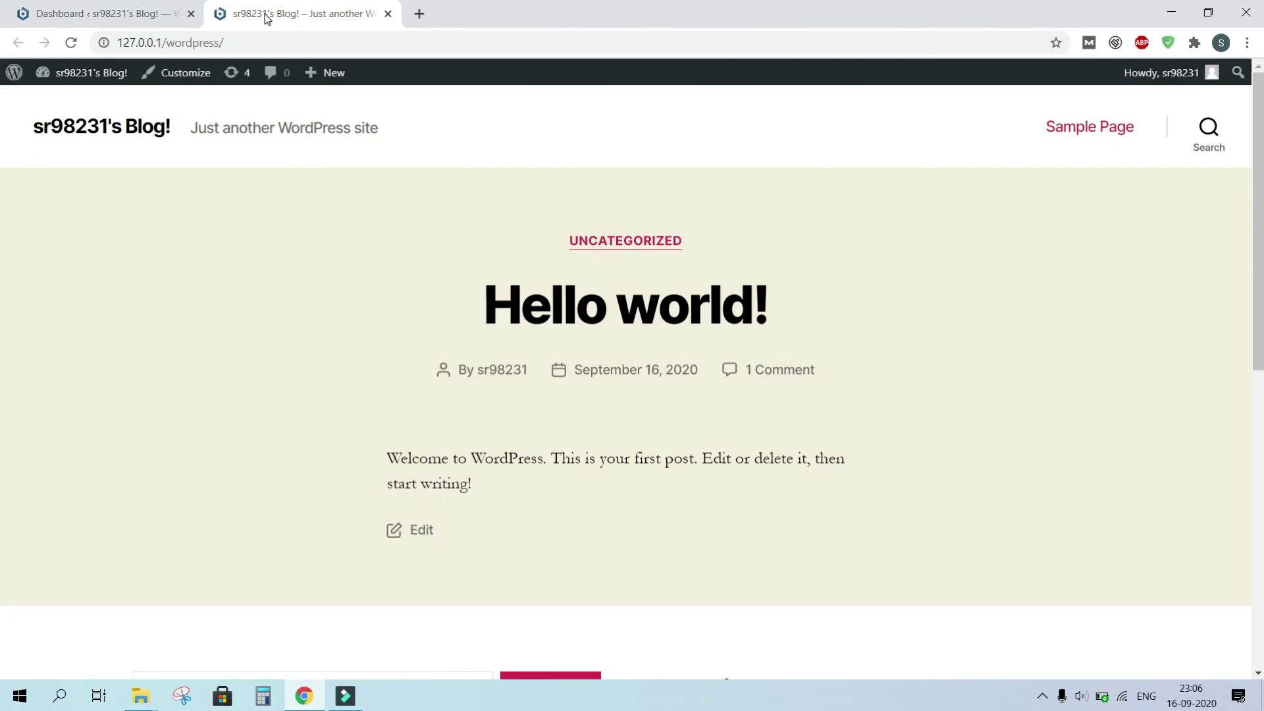
{"action": "left_click", "coordinate": [179, 6]}
{"action": "left_click", "coordinate": [296, 13]}
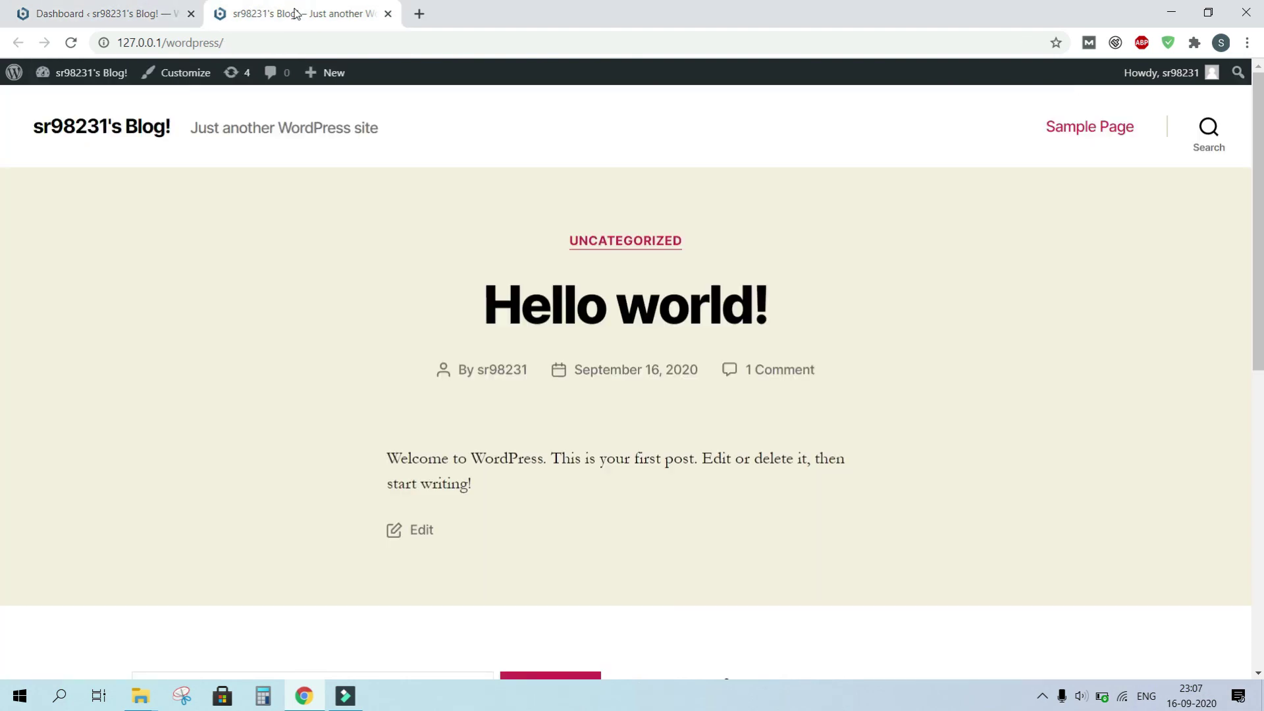